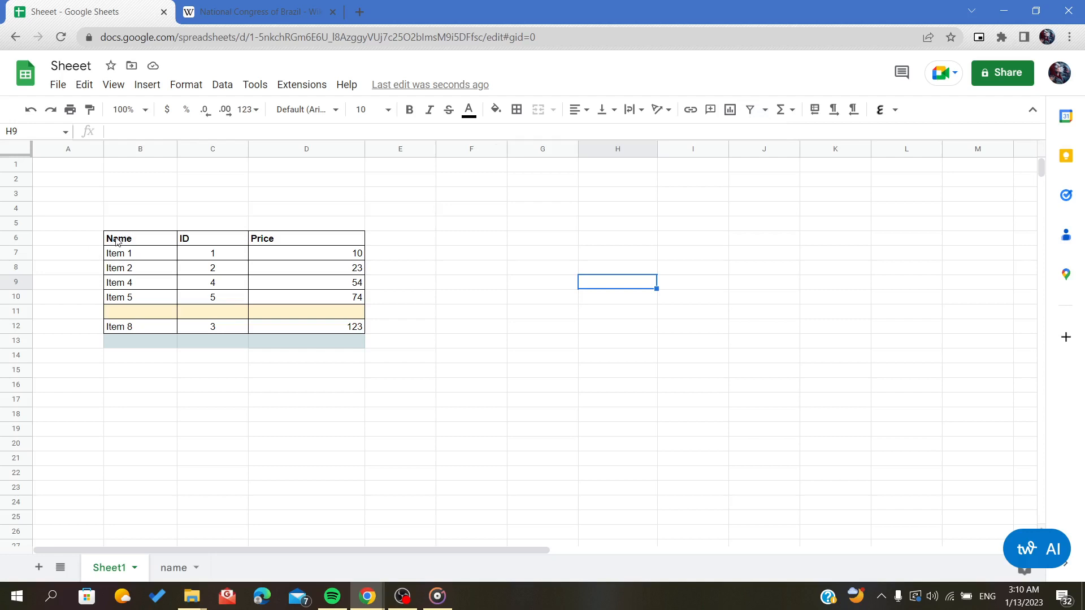
Create a filter on the table range B6:D13
drag(117, 241, 308, 340)
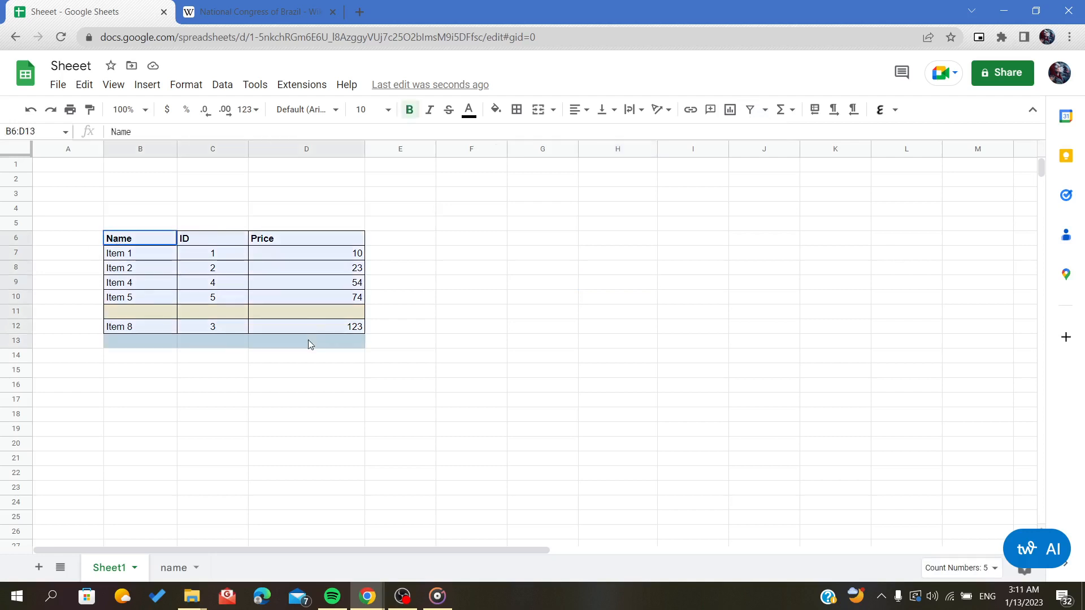
click(750, 110)
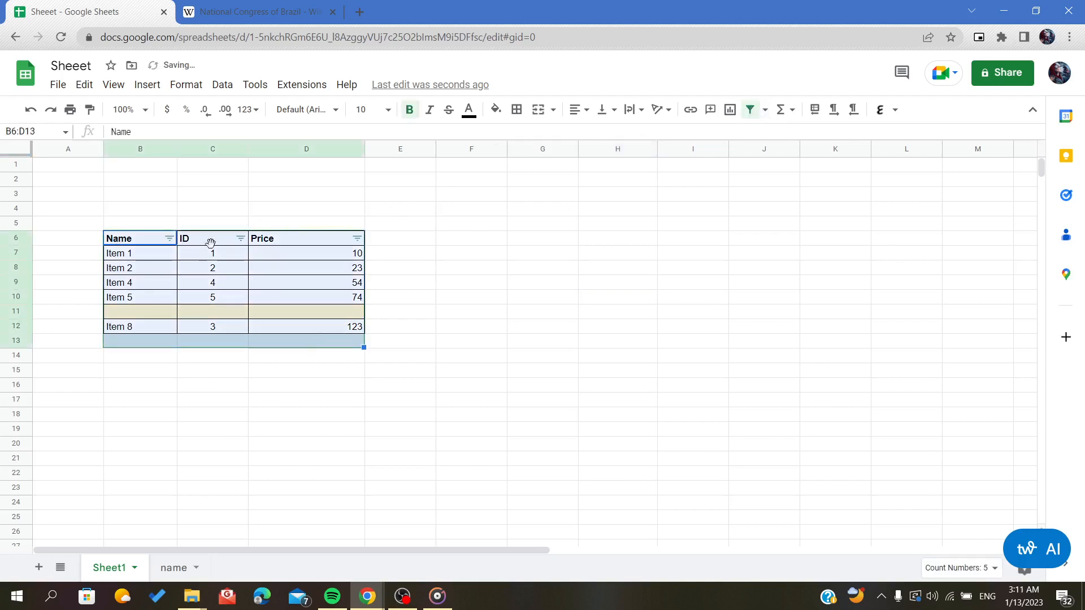
click(169, 238)
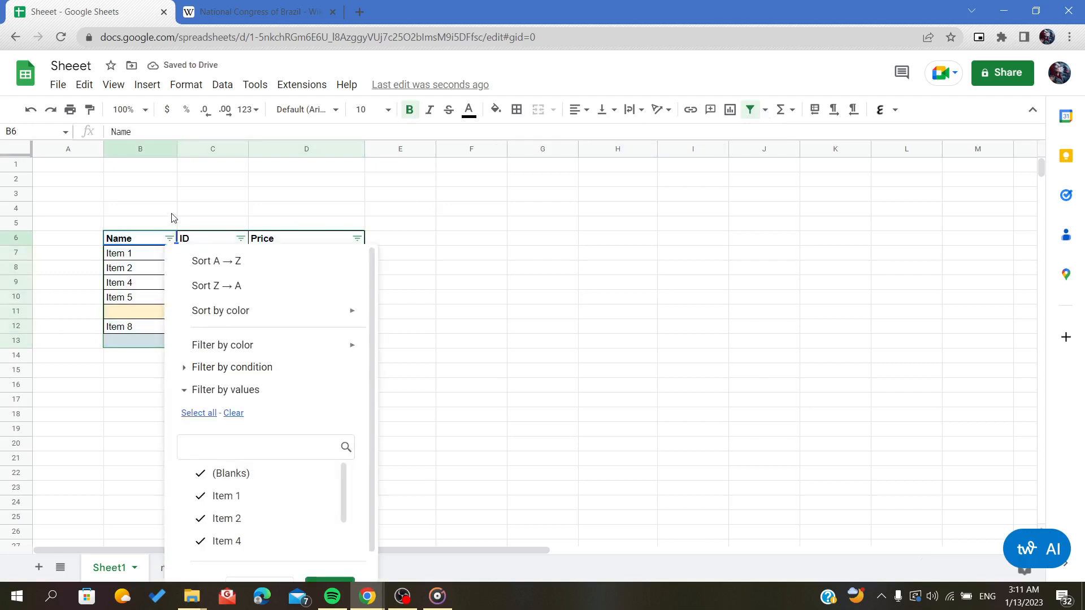
click(173, 218)
click(169, 238)
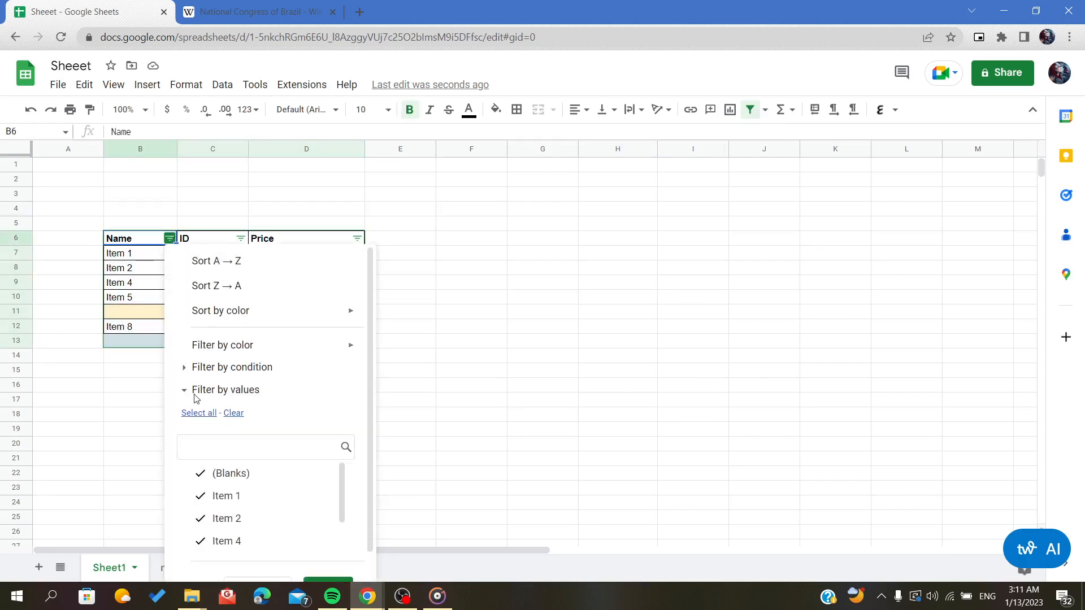
click(233, 413)
scroll(192, 503, down, 1)
scroll(190, 511, up, 1)
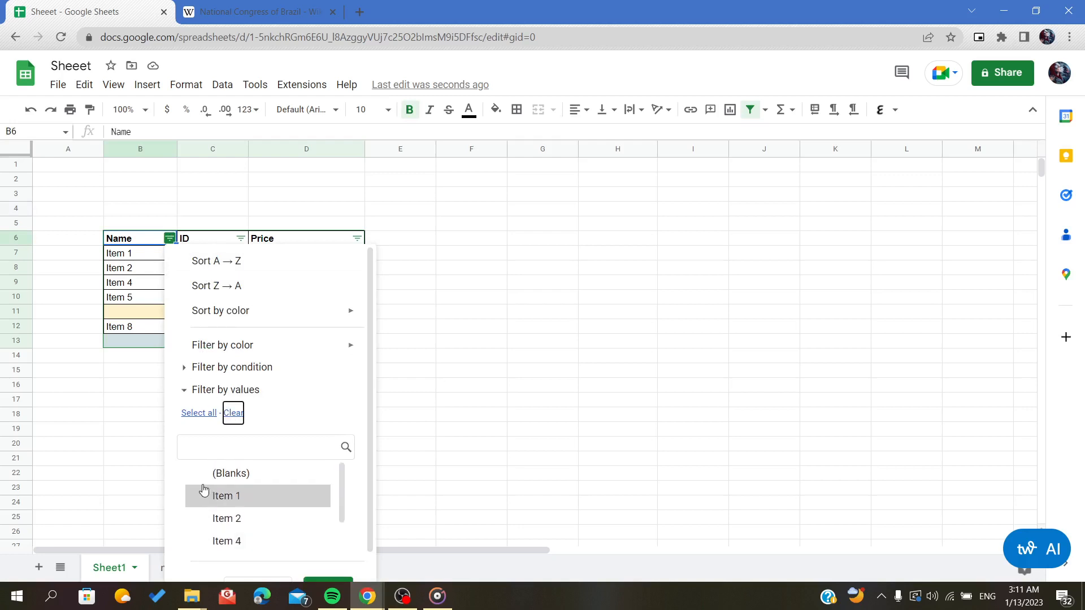
click(197, 481)
click(389, 427)
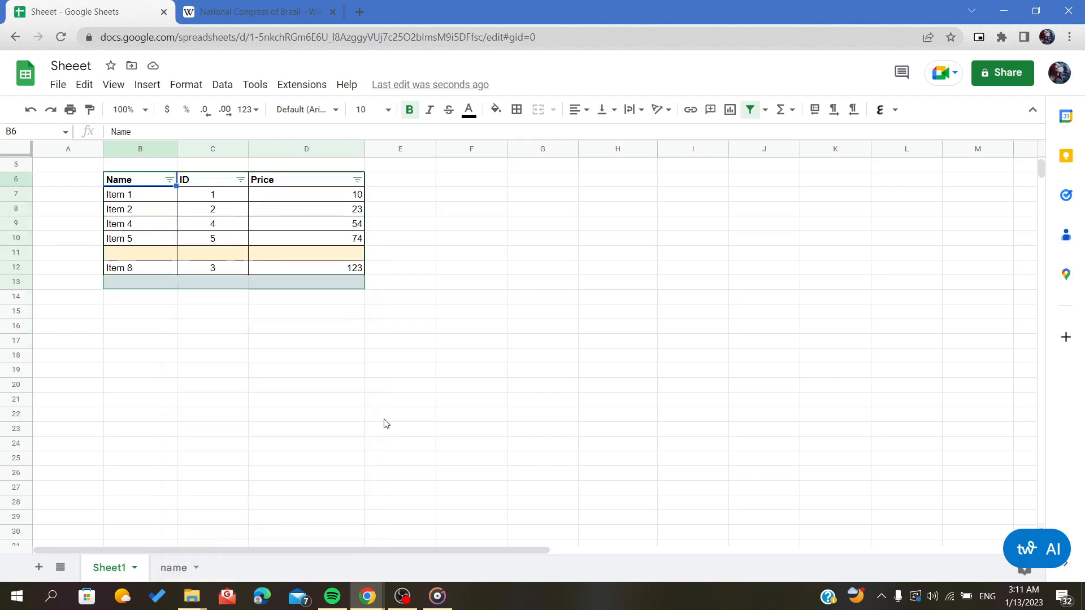
Filter the Name column by values to show only blanks
click(169, 238)
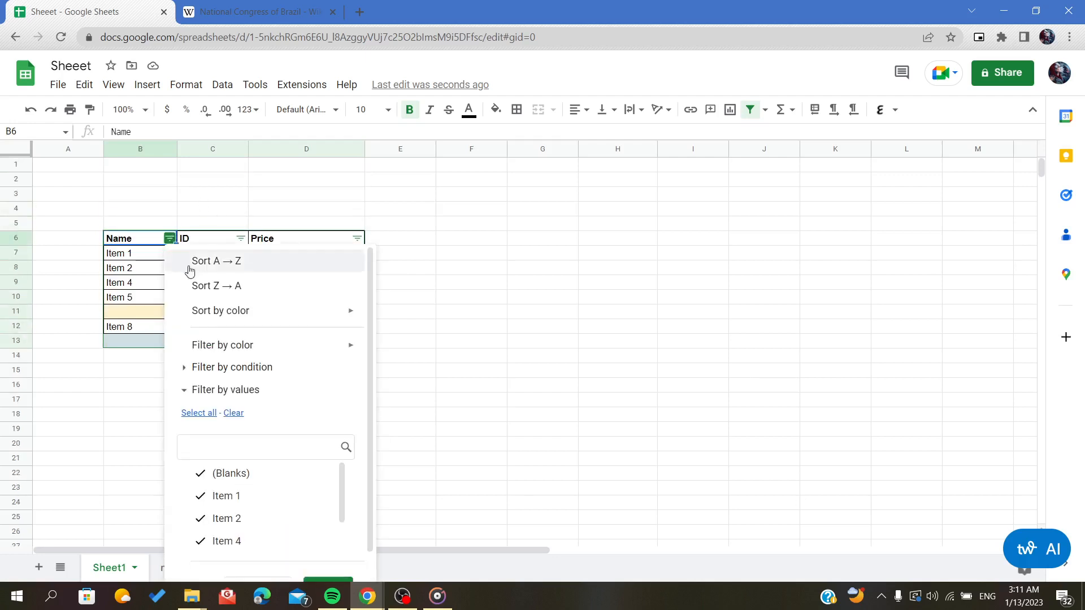
click(229, 399)
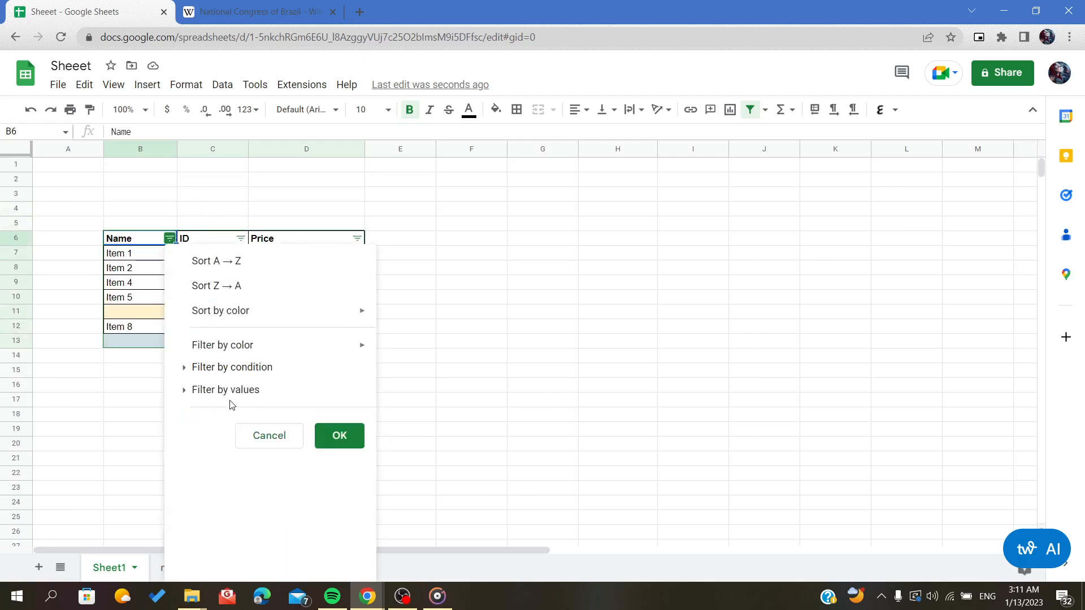
click(228, 401)
click(235, 417)
click(195, 473)
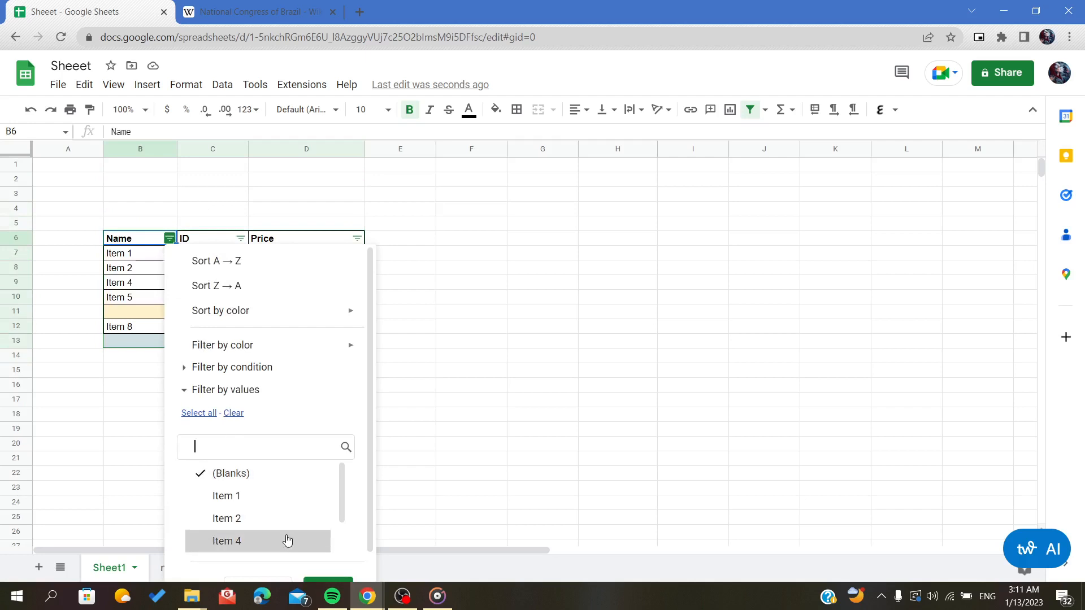
click(320, 581)
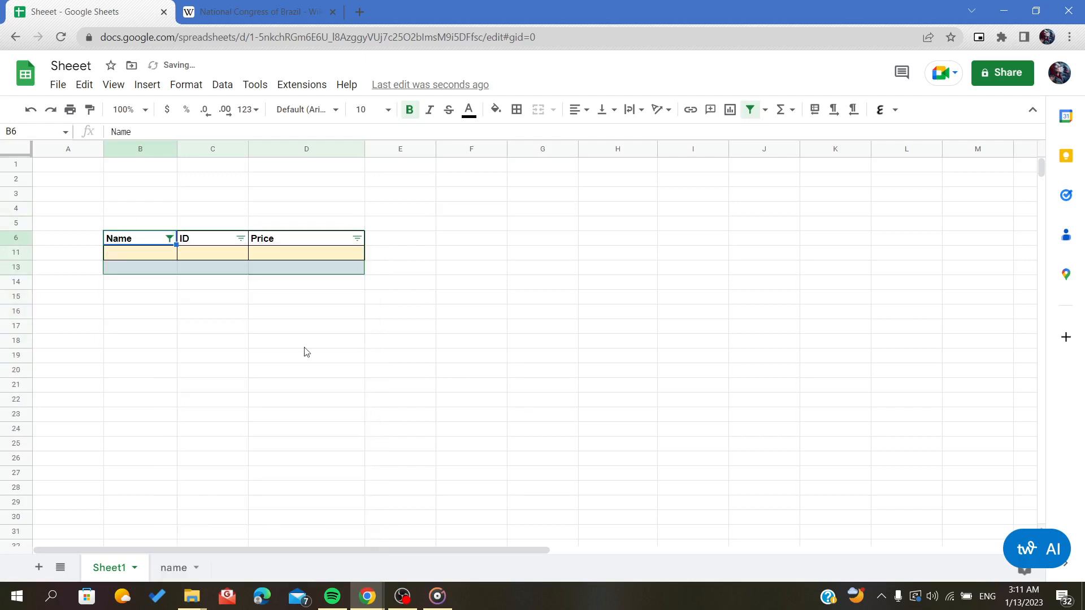
Delete the filtered blank rows of the table, rows 11 and 13
click(214, 309)
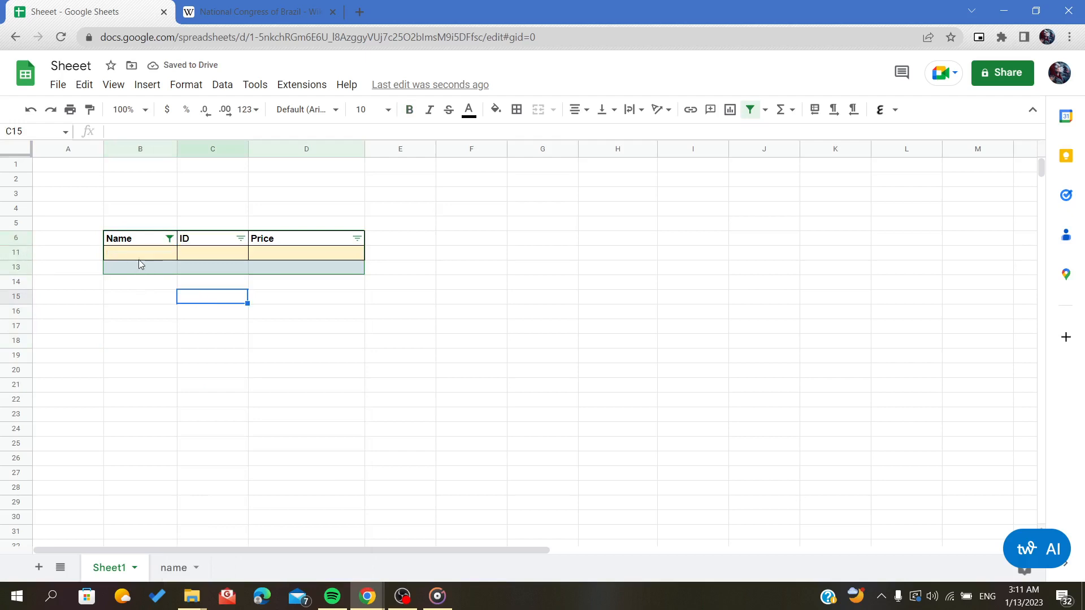
drag(139, 260, 329, 276)
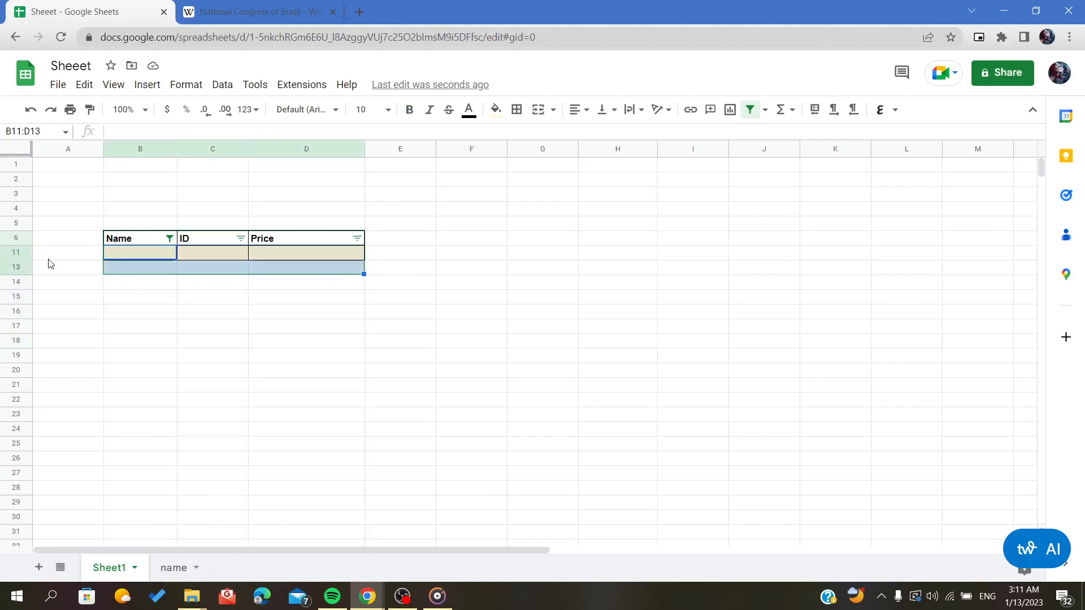
drag(16, 253, 14, 271)
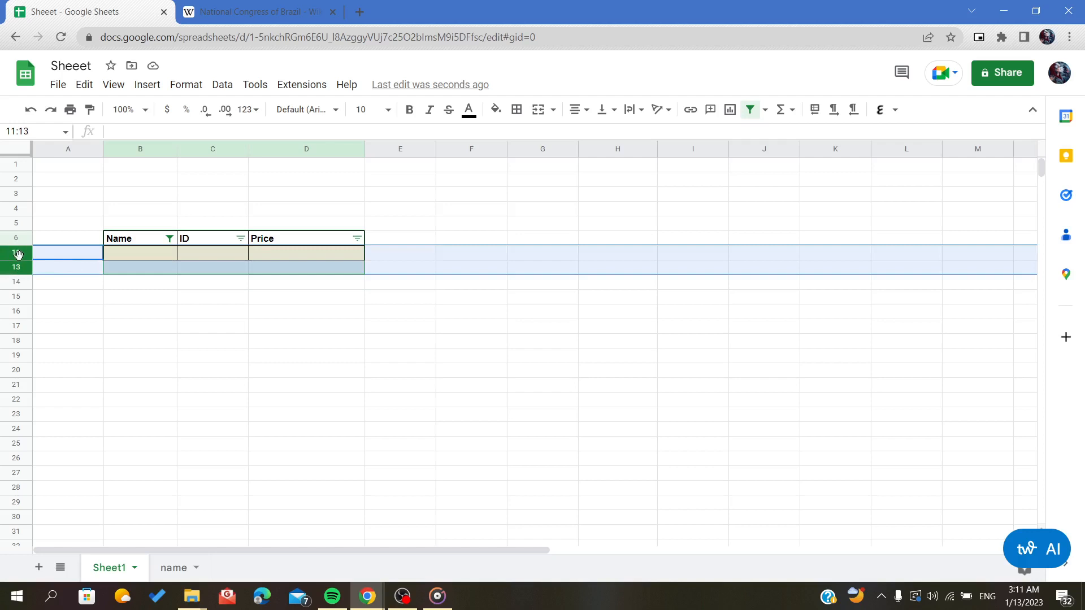
right_click(17, 254)
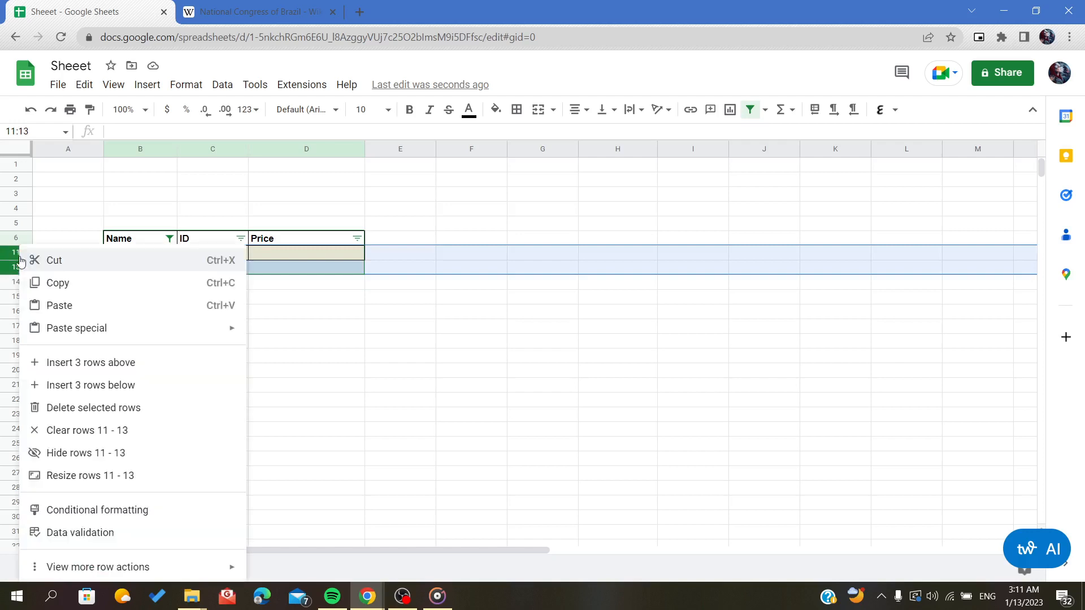
click(95, 417)
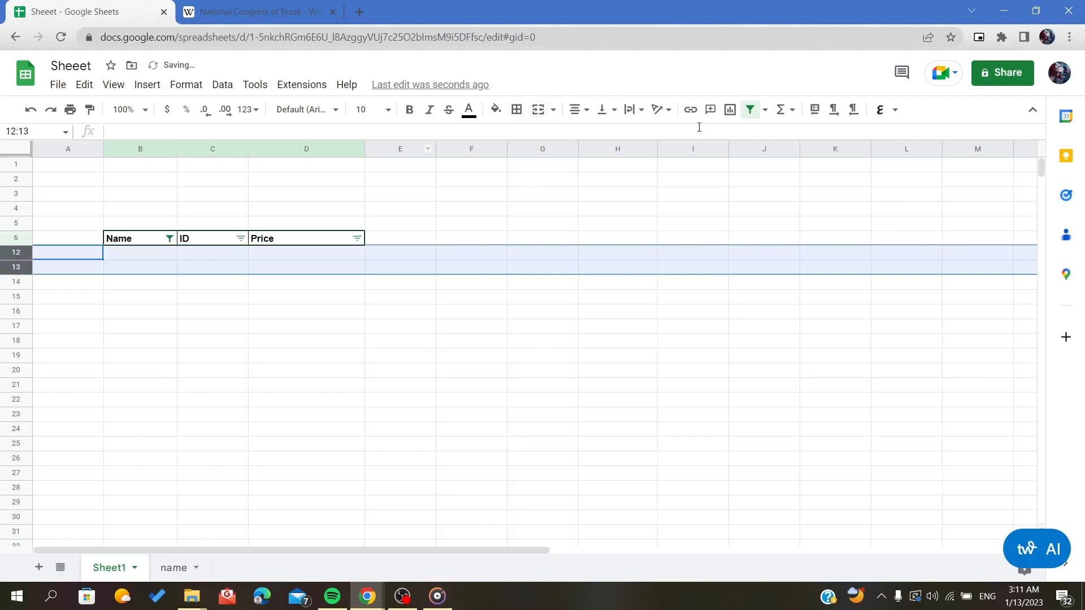
Turn off the table's filter and check the remaining item rows
click(750, 110)
click(256, 330)
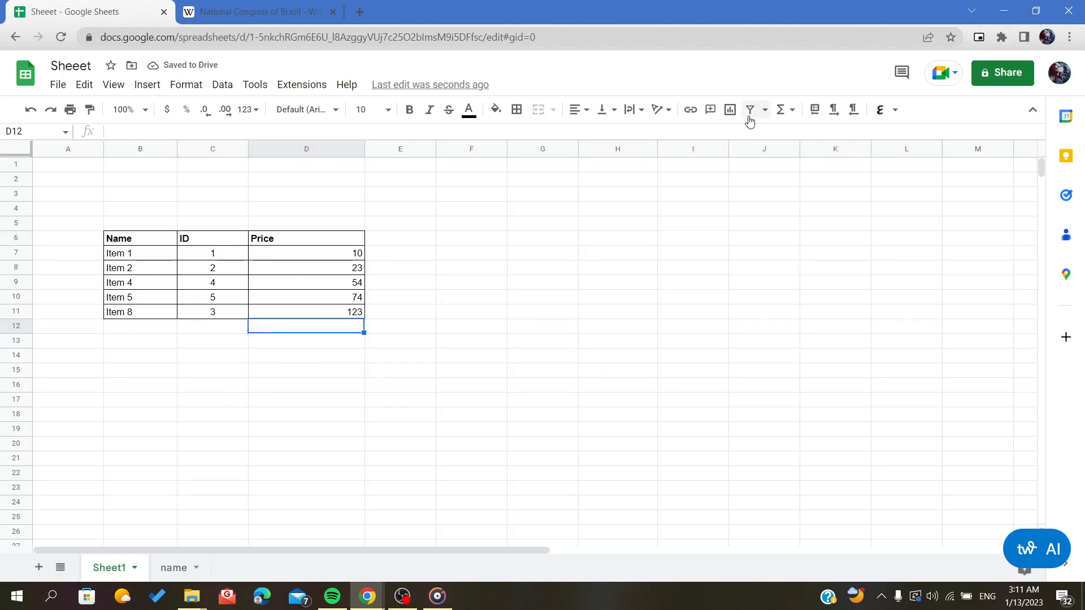
drag(124, 261, 300, 314)
click(235, 346)
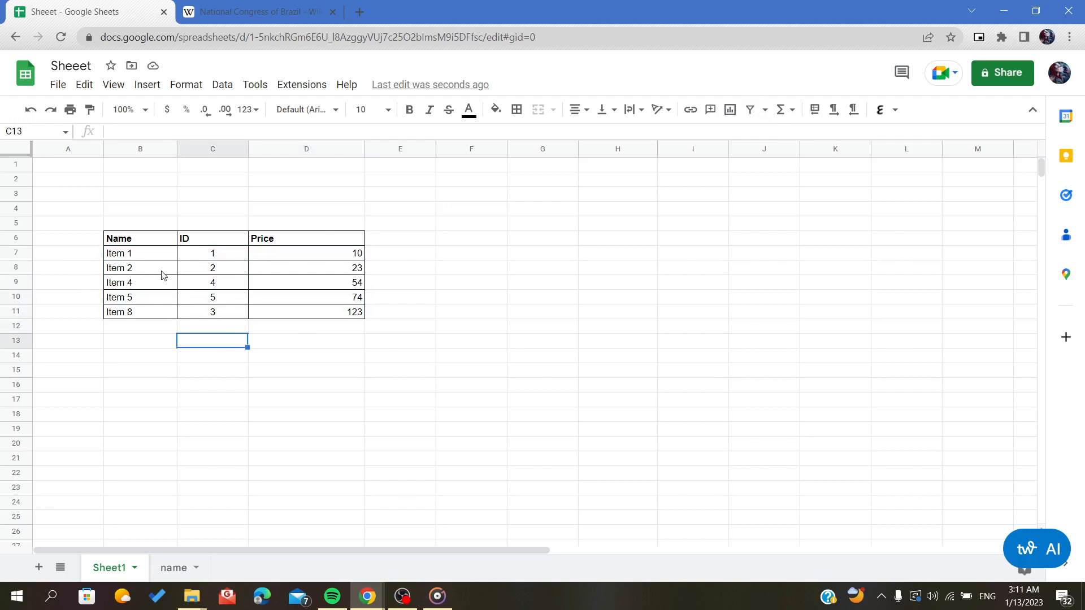
Undo the filter removal, the blank row deletion and the blanks filter on the Name column
key(ctrl+z)
key(ctrl+z)
key(ctrl+z)
key(ctrl+z)
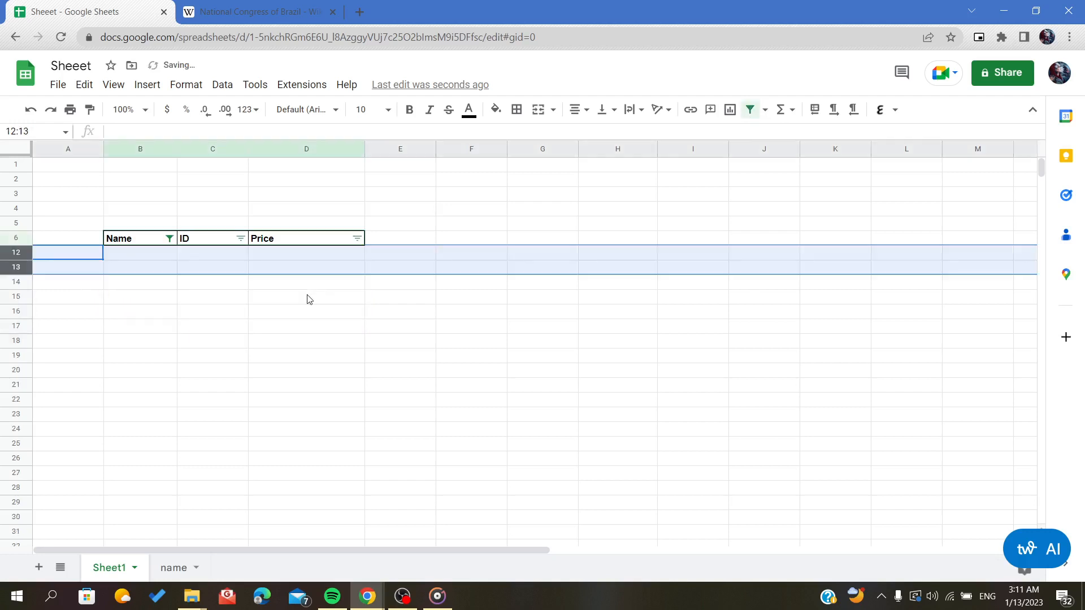
click(480, 300)
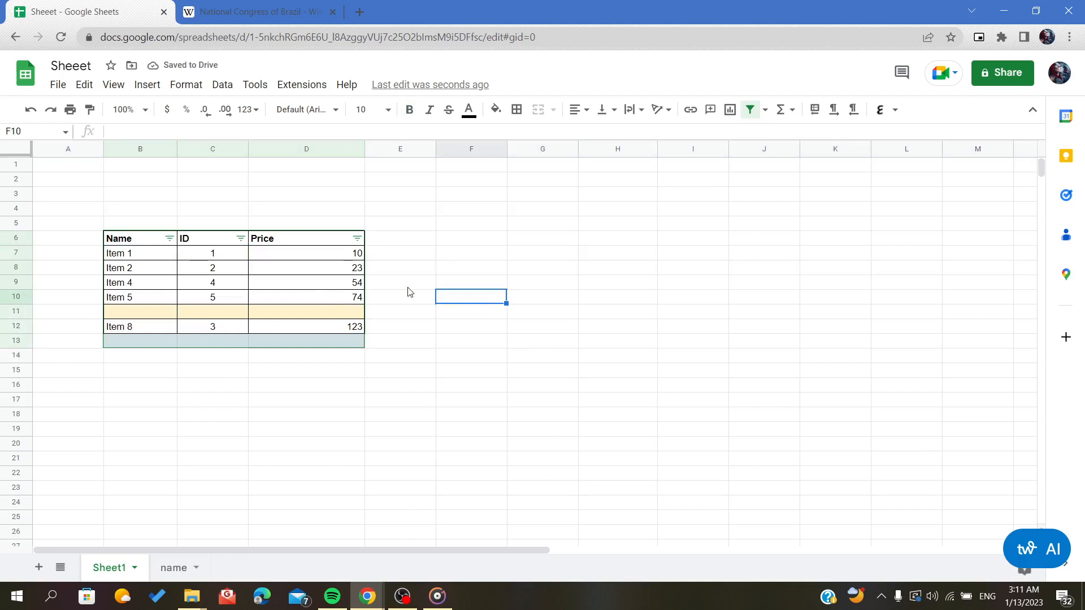
Search the add-on marketplace for Remove Duplicates, then close the marketplace
click(300, 85)
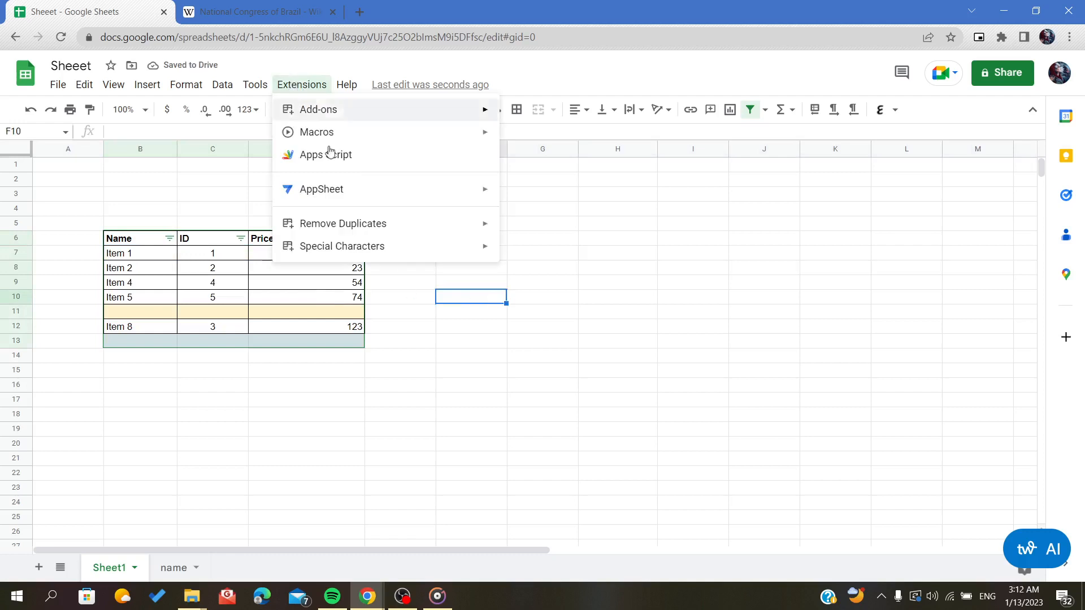
mouse_move(480, 113)
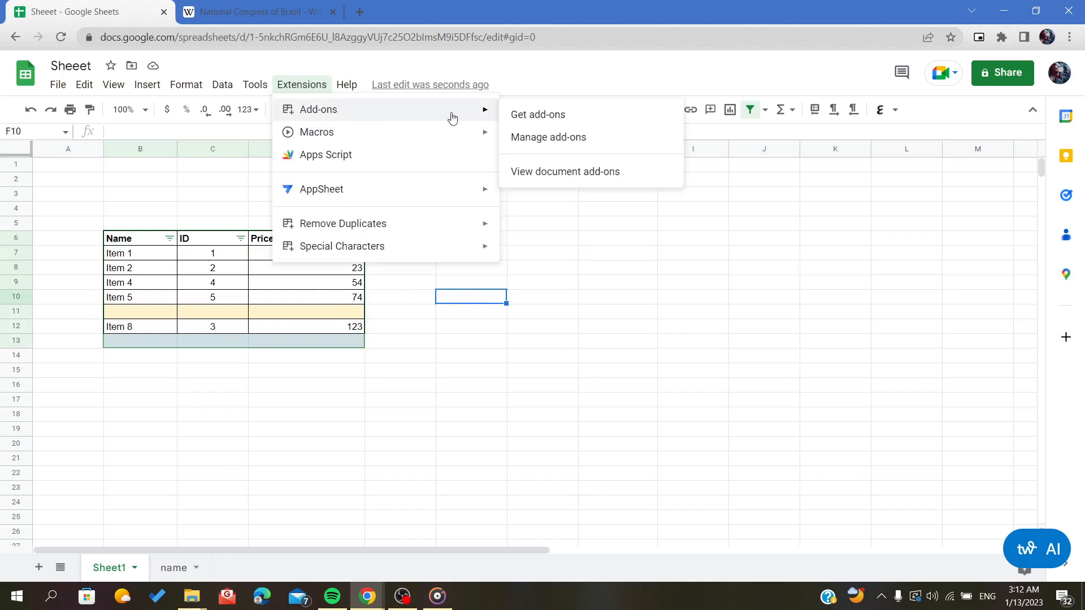
click(512, 119)
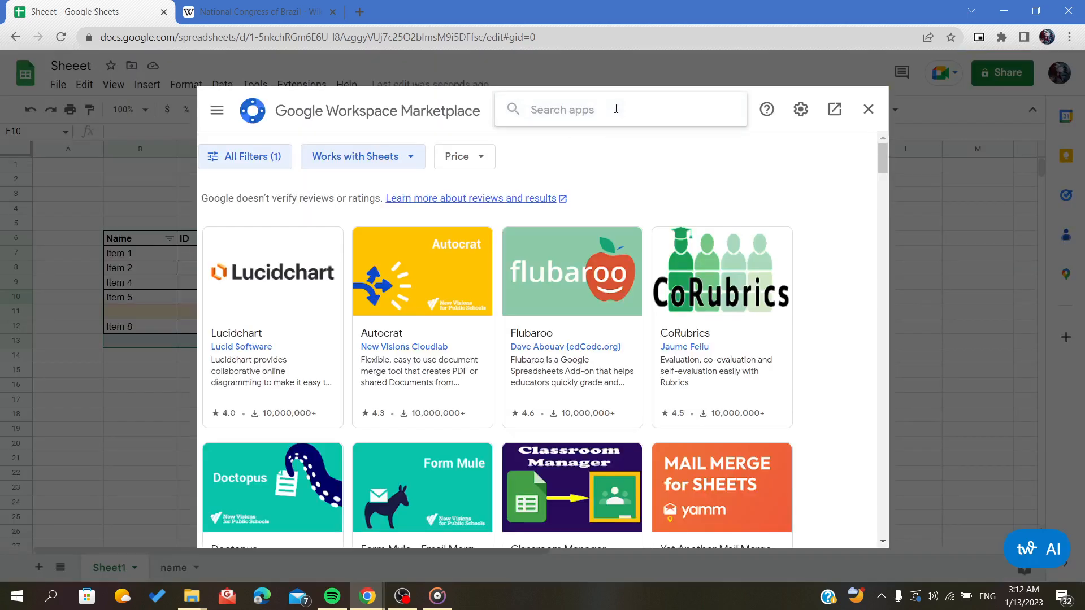
text(remove)
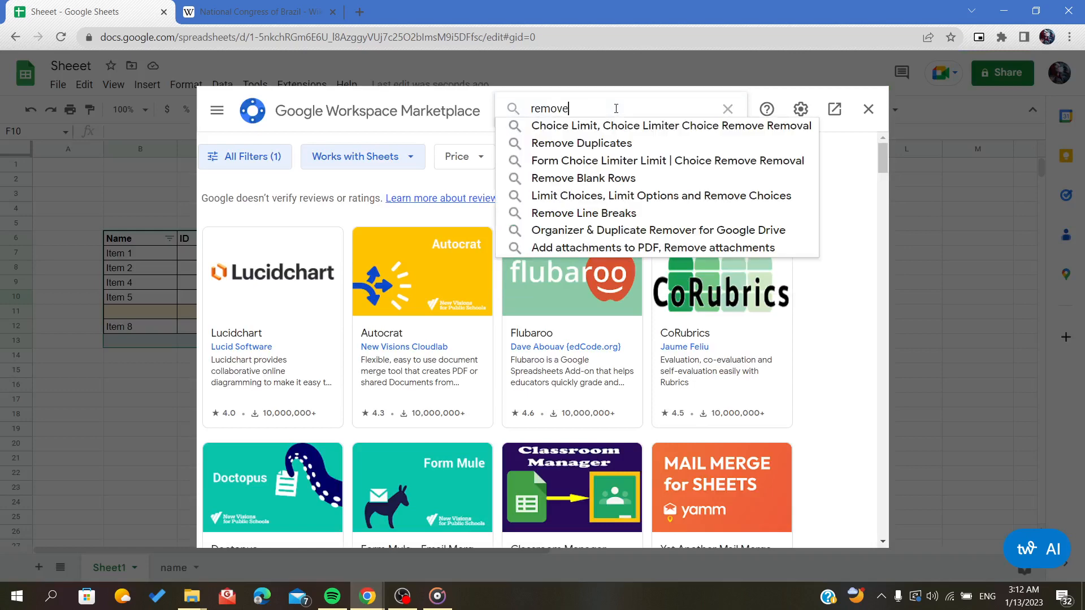
click(576, 147)
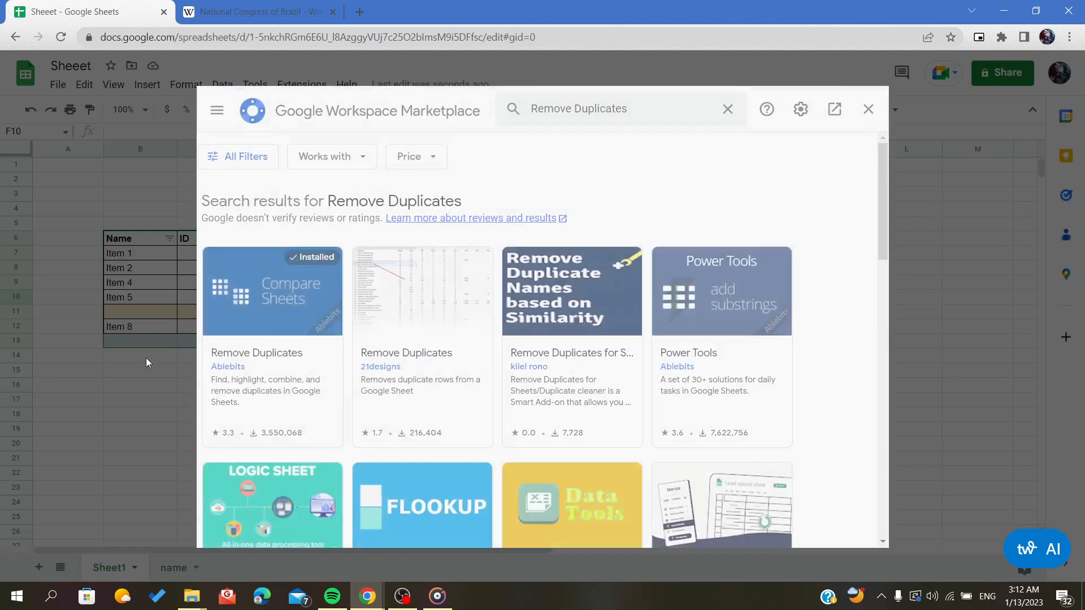
click(868, 109)
Start the Remove Duplicates add-on's Find duplicate or unique rows tool on the table range B7:D13
click(302, 84)
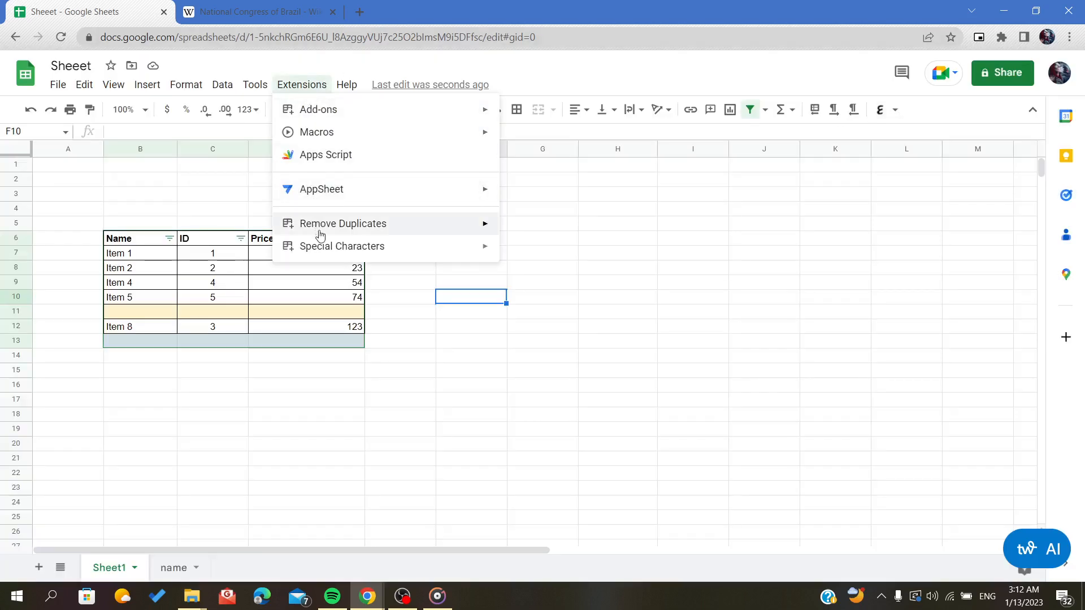
mouse_move(416, 233)
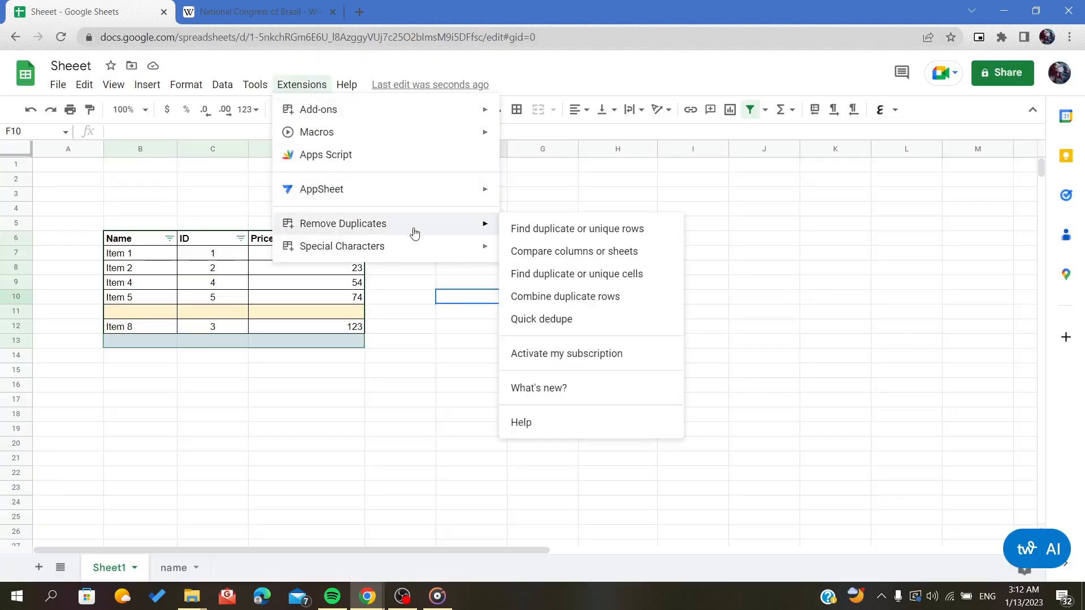
click(543, 230)
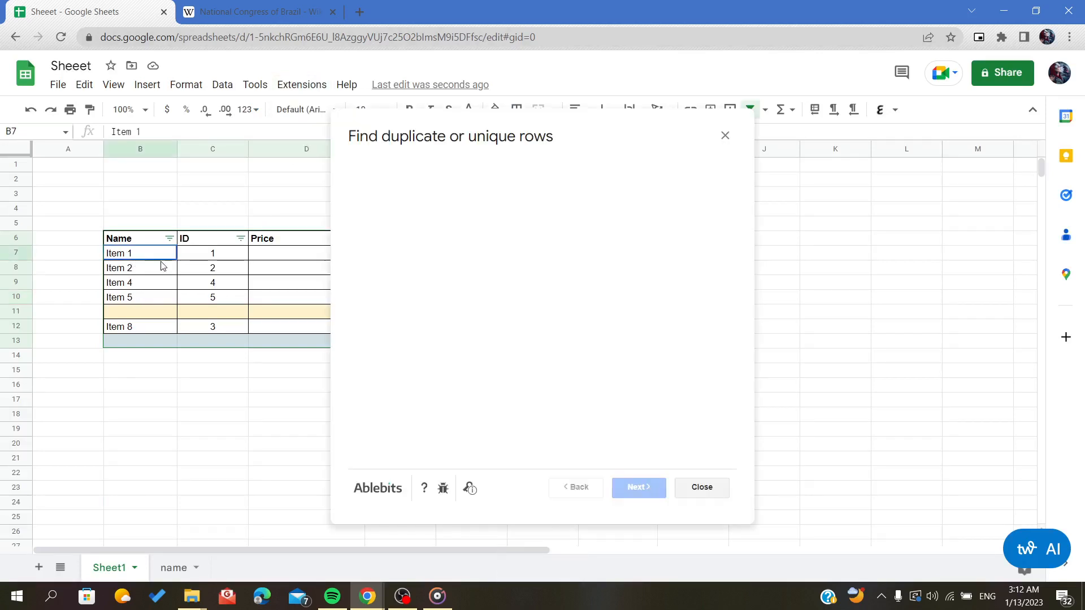
drag(161, 260, 278, 341)
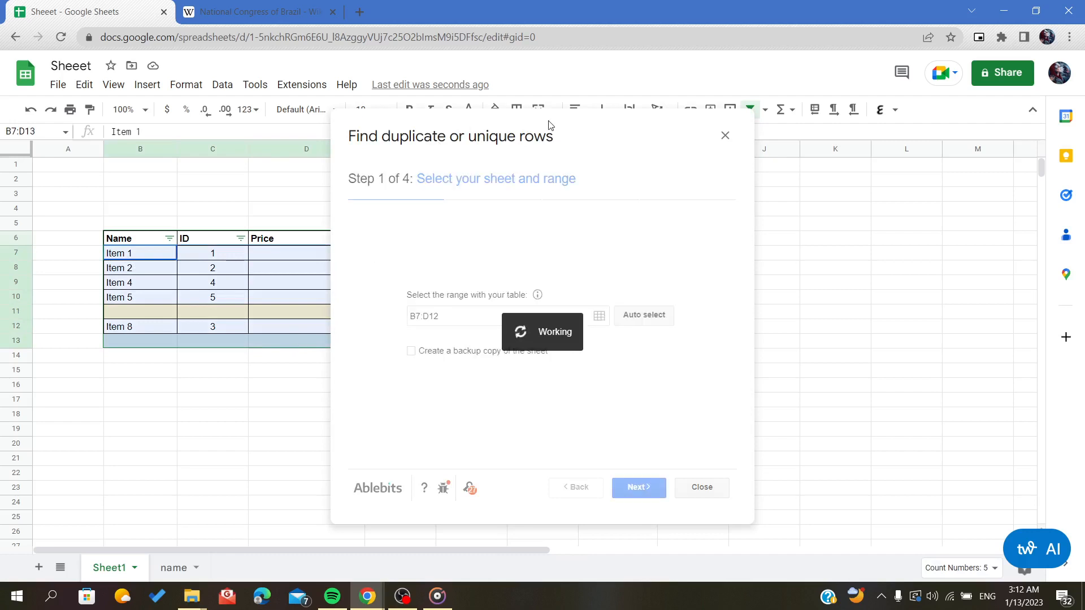
drag(534, 125, 668, 143)
click(693, 494)
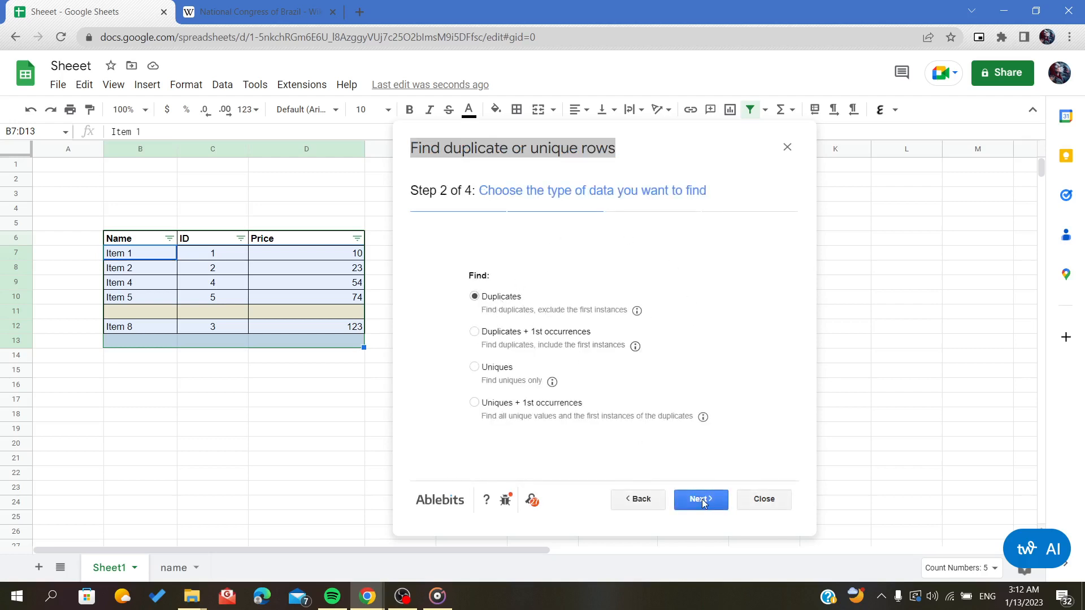
Find duplicates across all table columns, with headers enabled, and delete the found rows within the selection
click(702, 500)
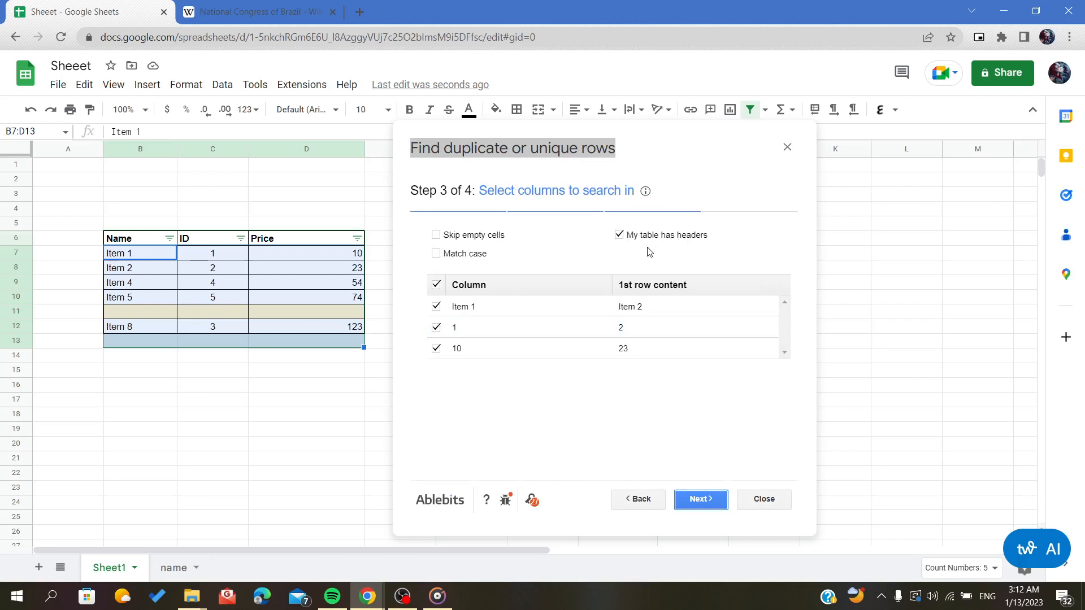
click(698, 499)
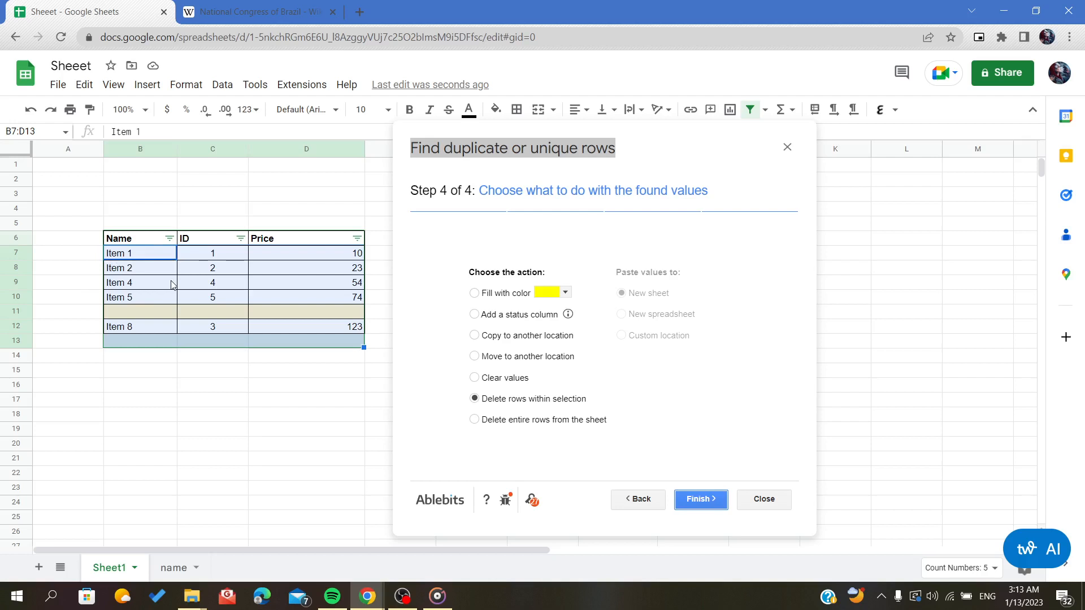
click(684, 501)
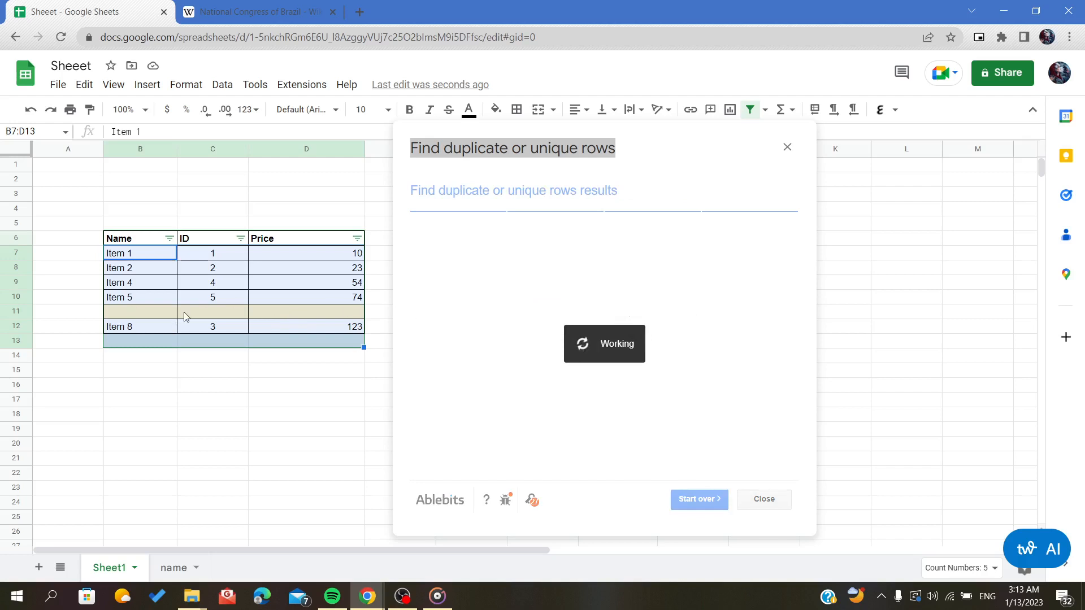
click(308, 318)
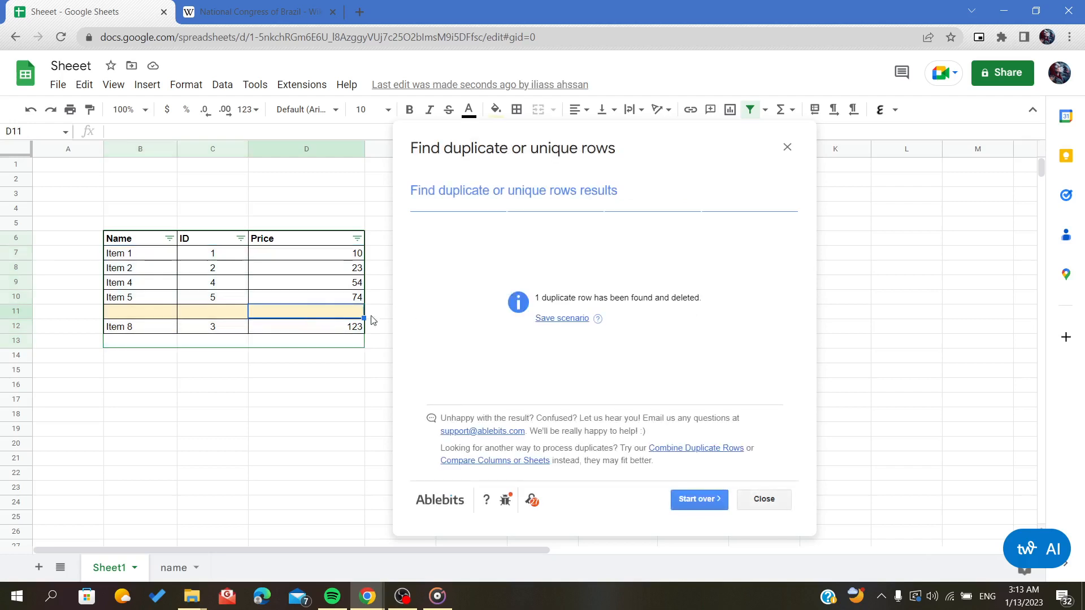
Restart the Find duplicate or unique rows search with the table range B6:D13, header row included
click(695, 504)
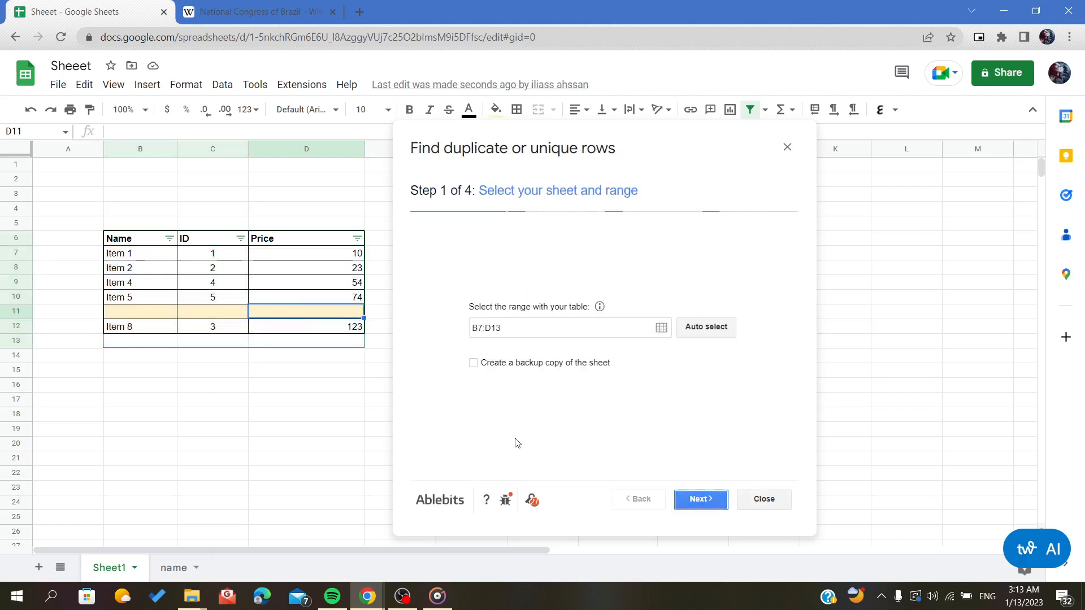
click(135, 345)
drag(135, 345, 299, 348)
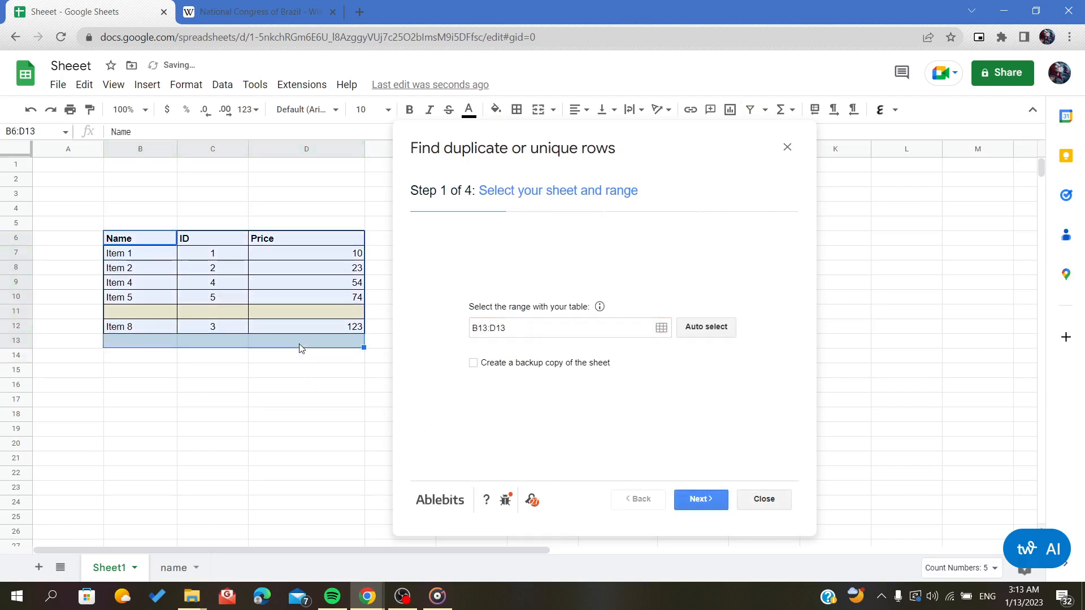
click(303, 375)
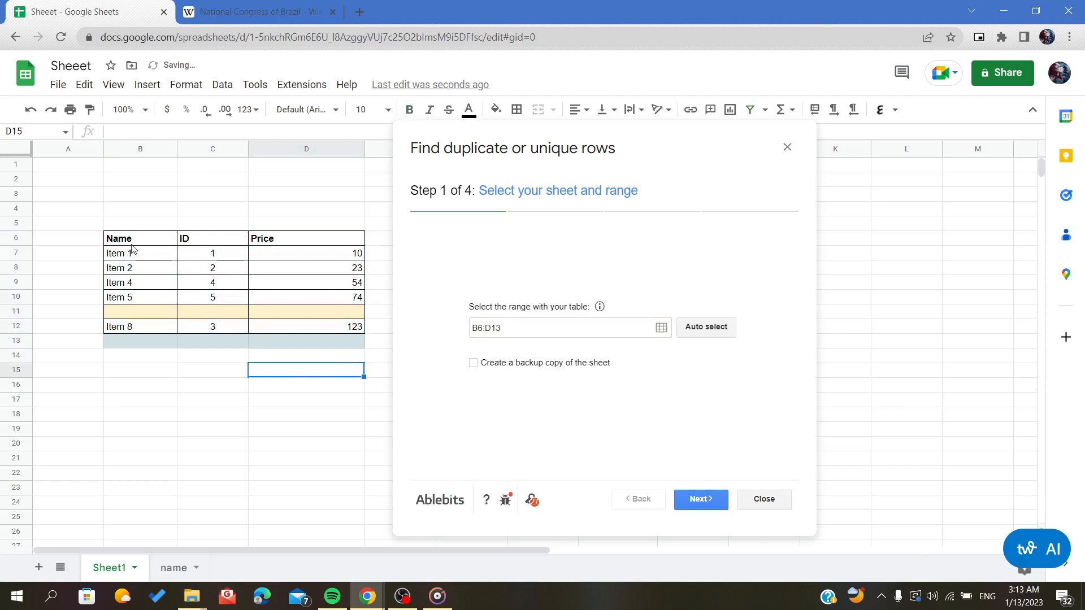
drag(132, 243, 350, 342)
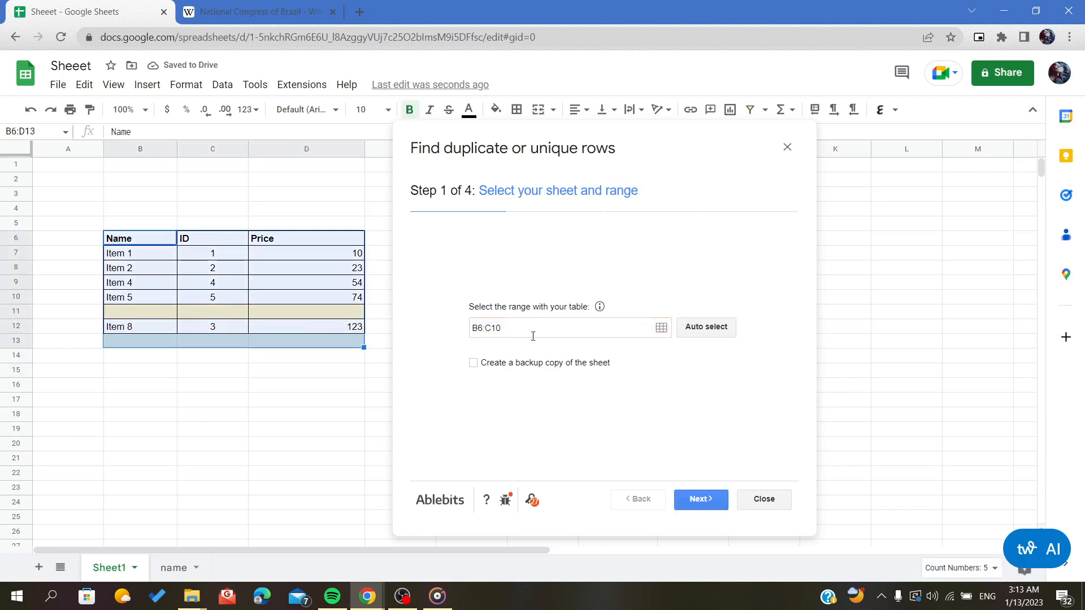
click(687, 501)
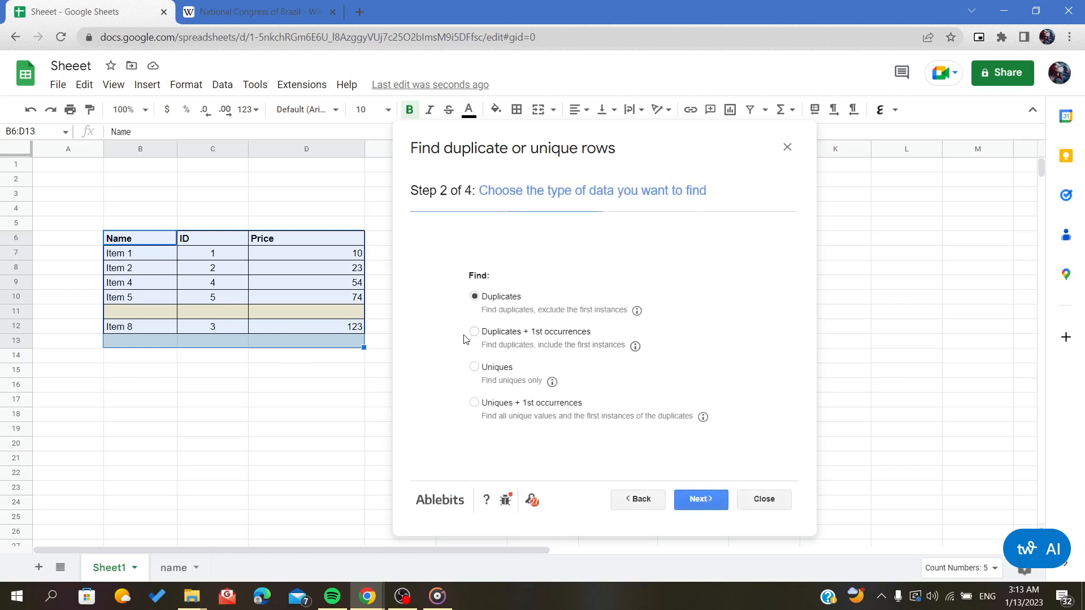
Find duplicates plus first occurrences across all columns, delete those rows within the selection, and close the add-on
click(481, 332)
click(695, 500)
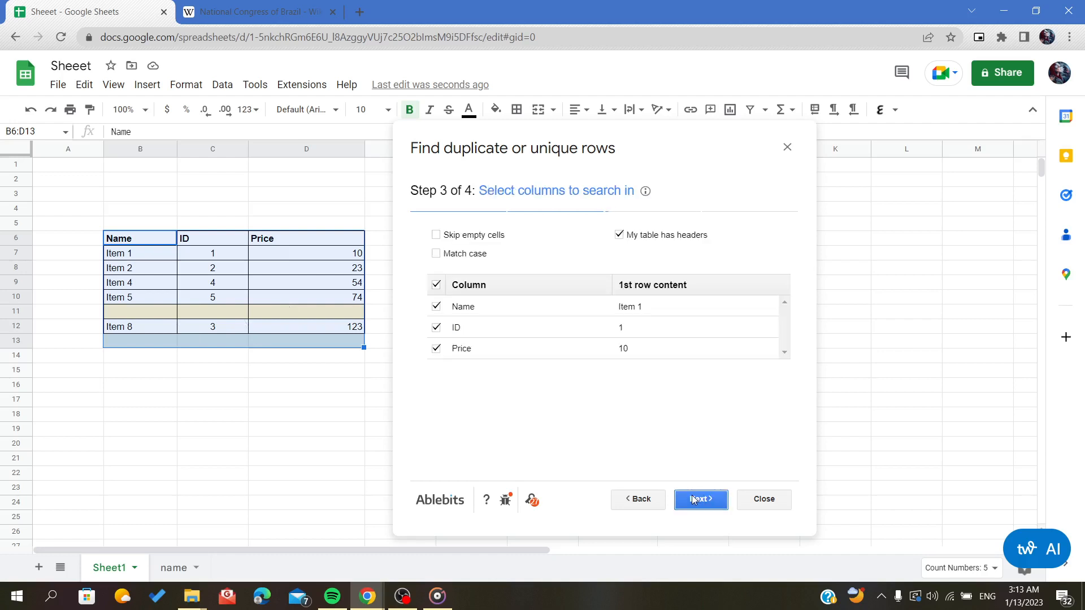
click(694, 499)
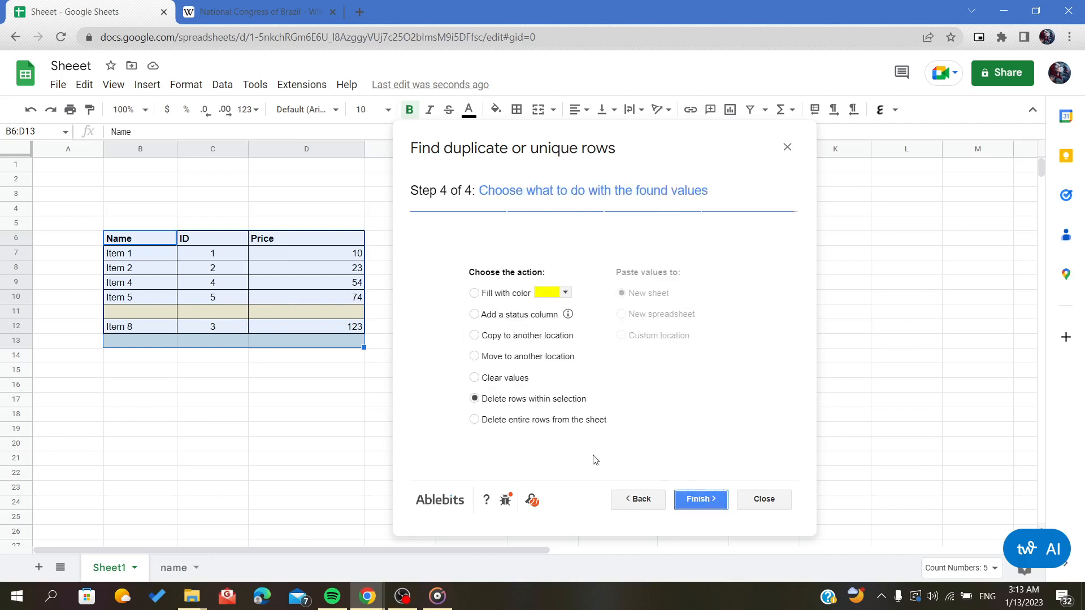
click(693, 498)
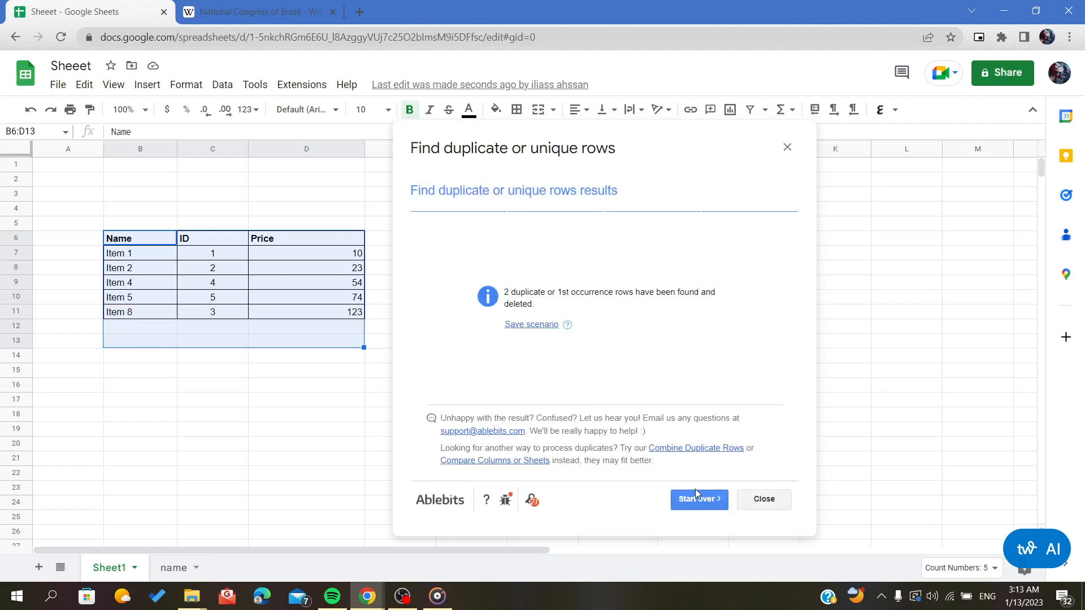
click(770, 506)
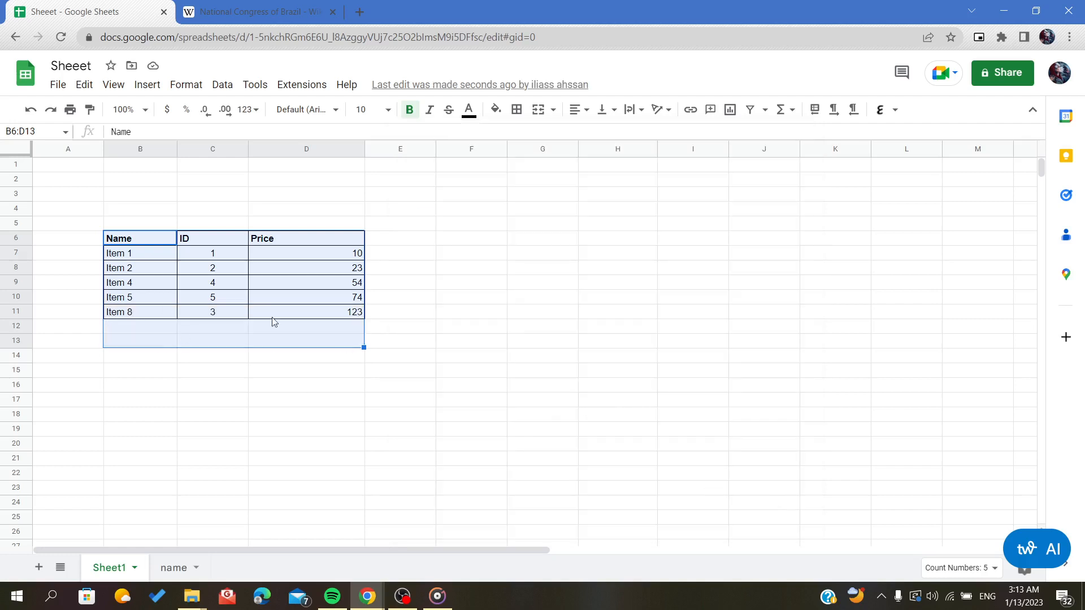
Copy the Item 8 row in B11:D11 and paste it into row 12 starting at B12
click(173, 369)
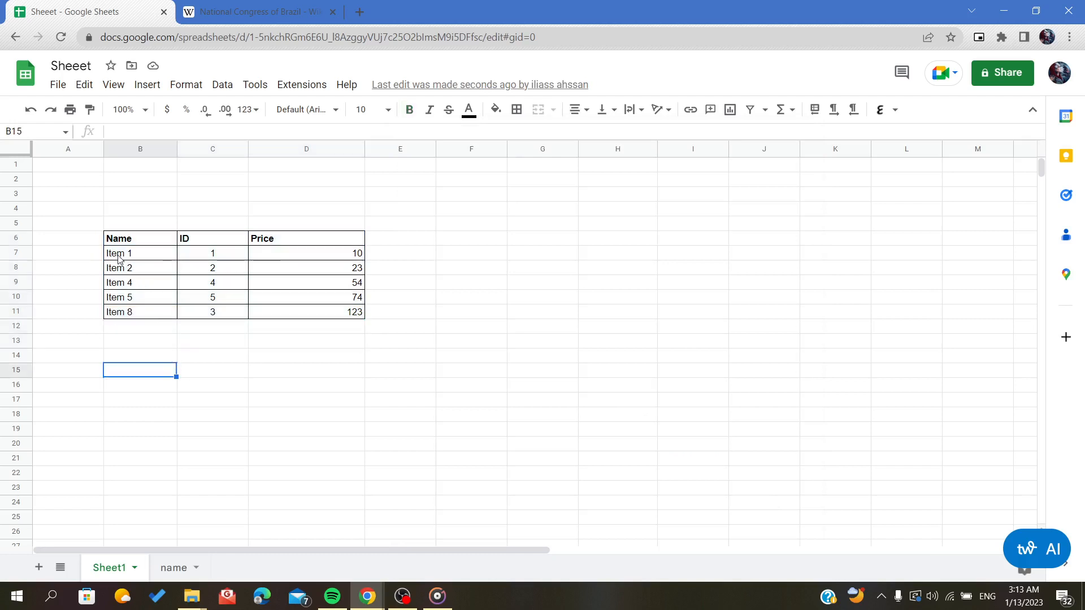
click(115, 328)
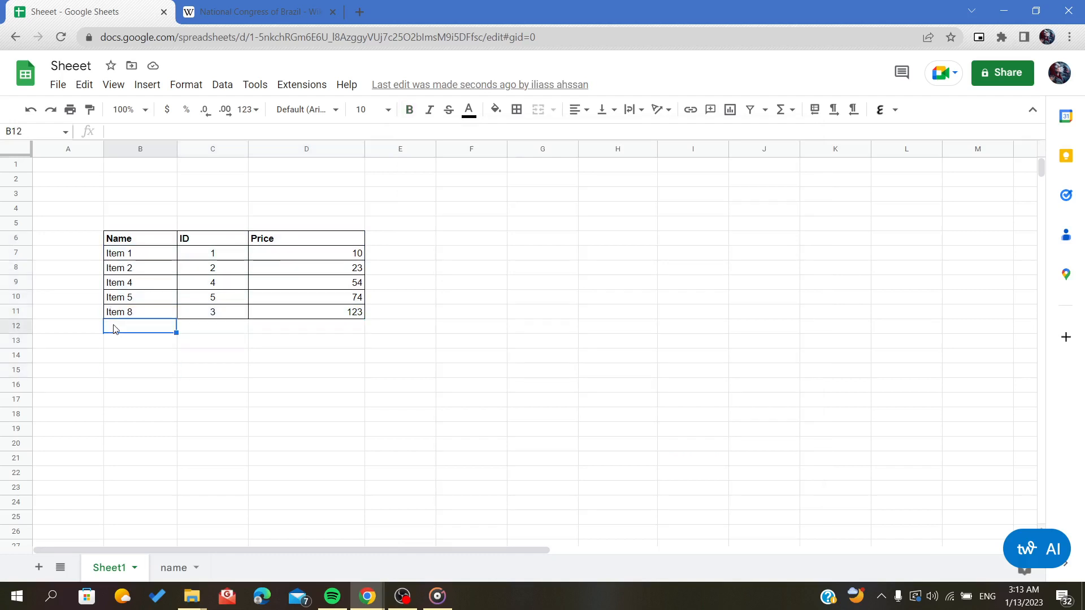
drag(125, 314, 310, 314)
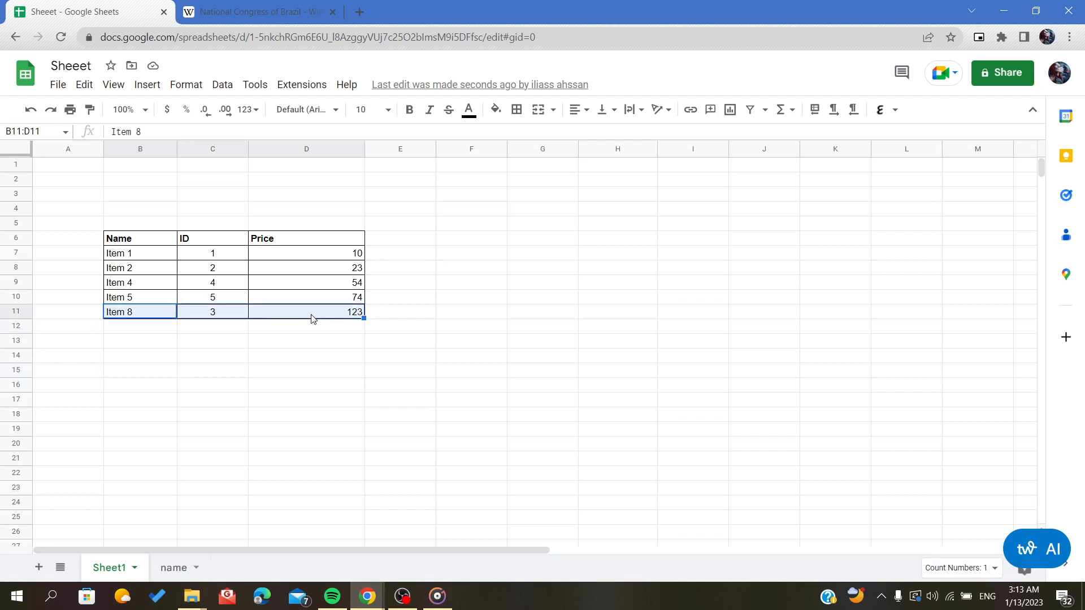
key(ctrl+c)
click(129, 329)
key(ctrl+v)
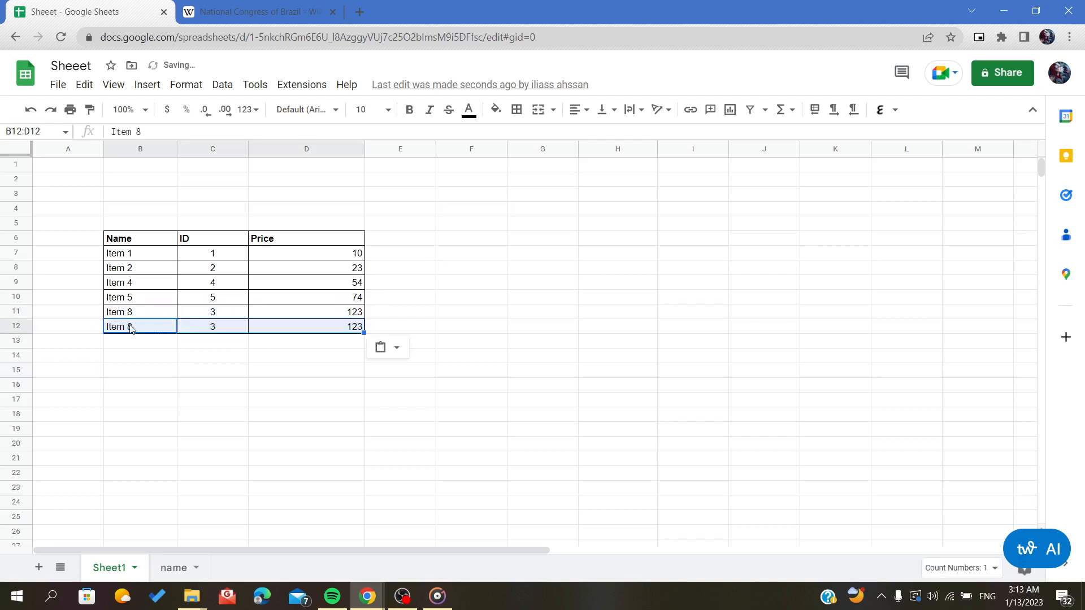
click(269, 384)
drag(126, 342, 321, 373)
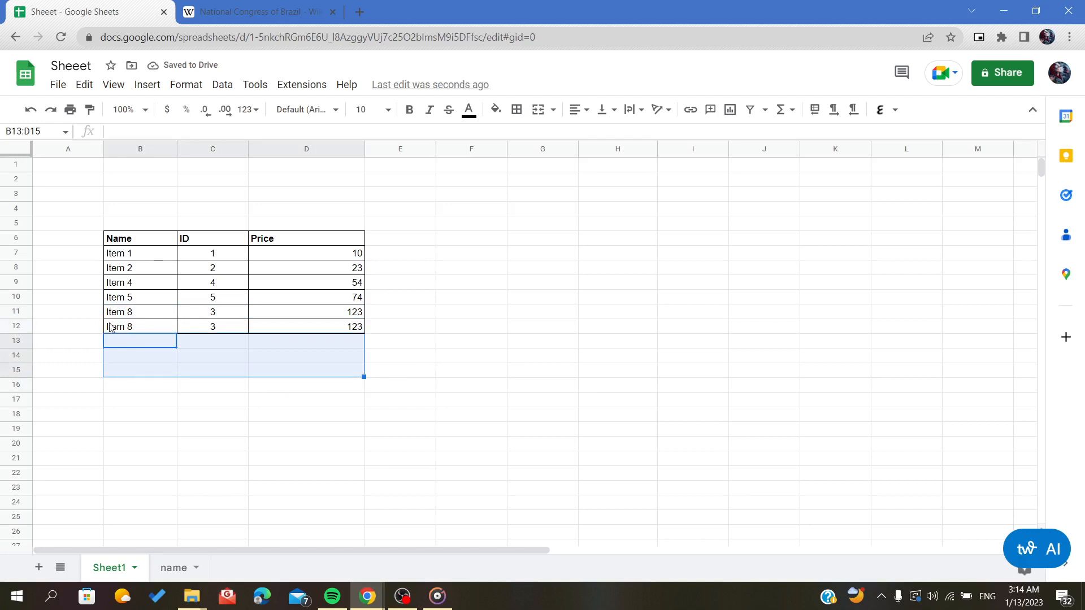
drag(111, 315, 228, 328)
drag(349, 344, 300, 390)
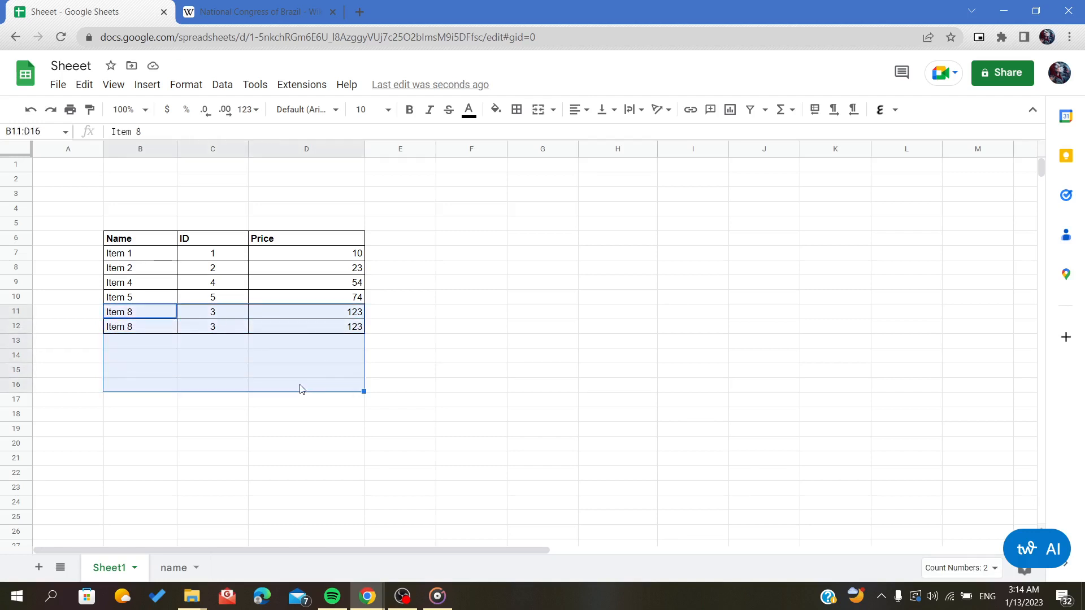
click(457, 341)
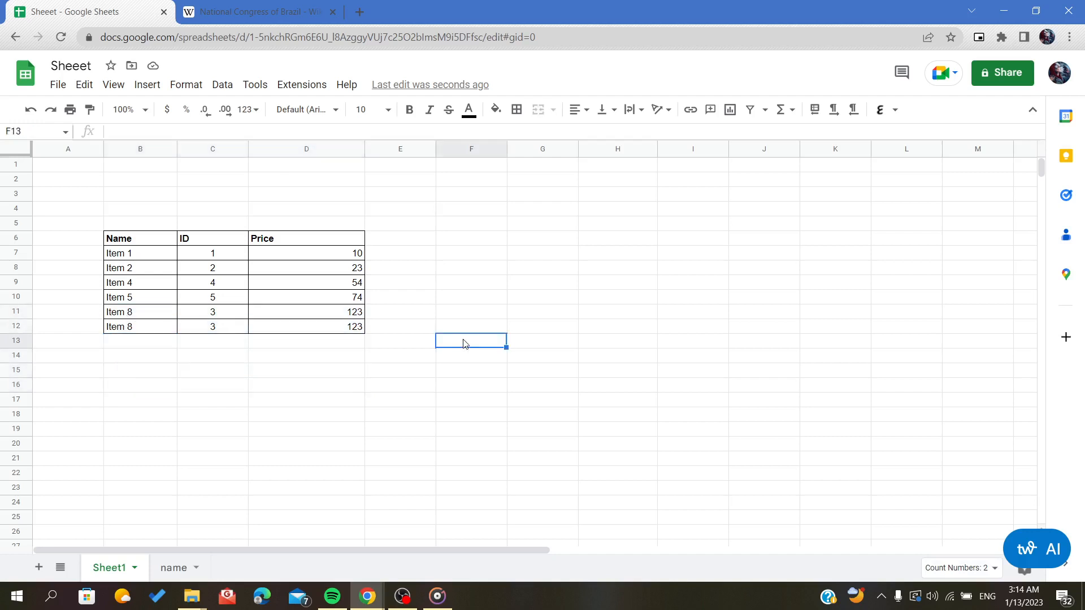
click(380, 346)
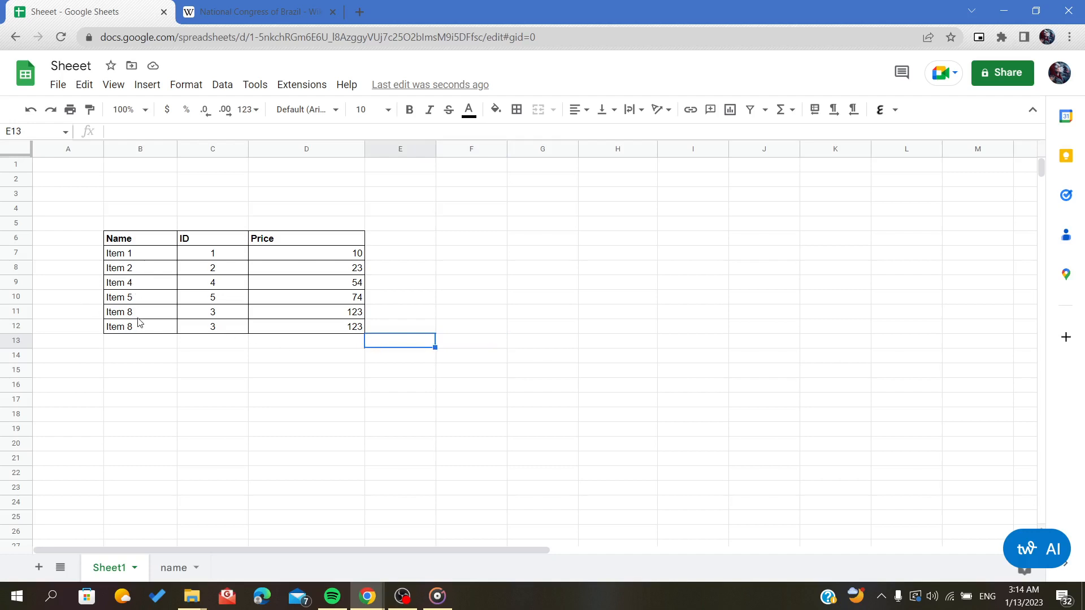
click(307, 443)
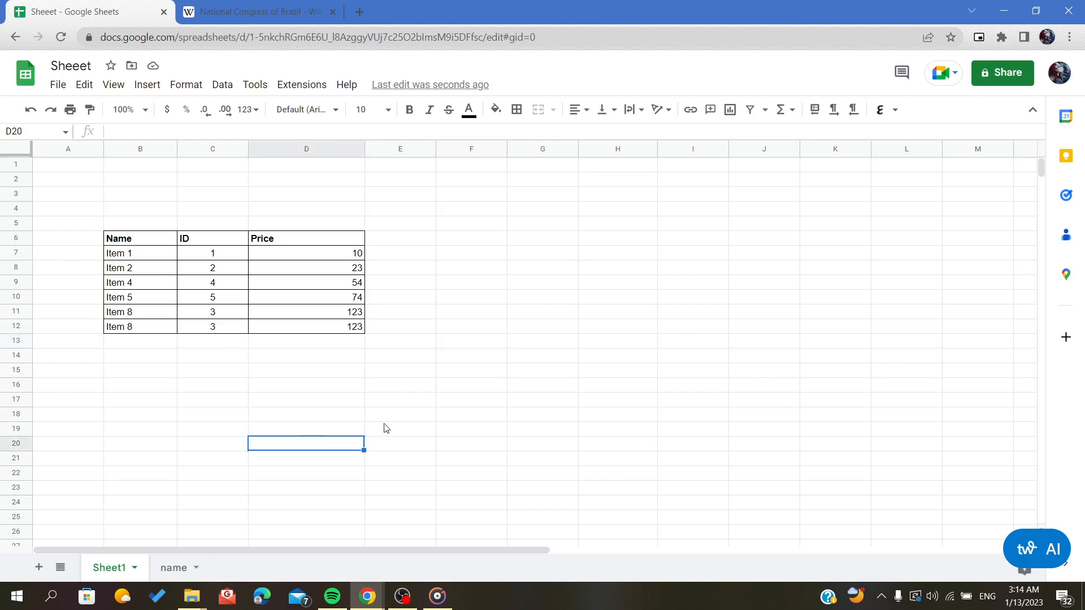
click(557, 373)
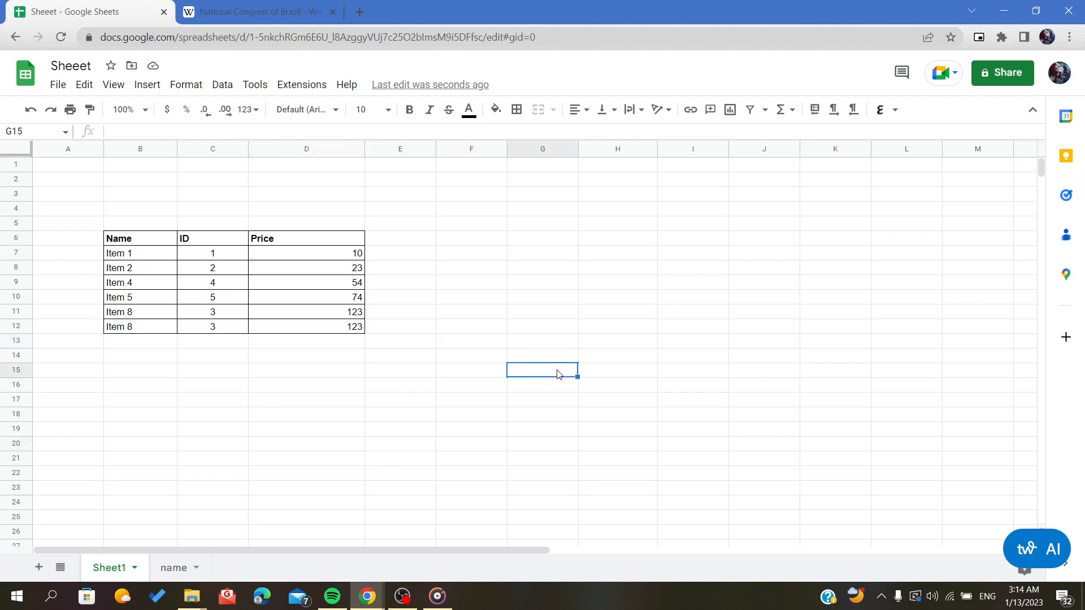